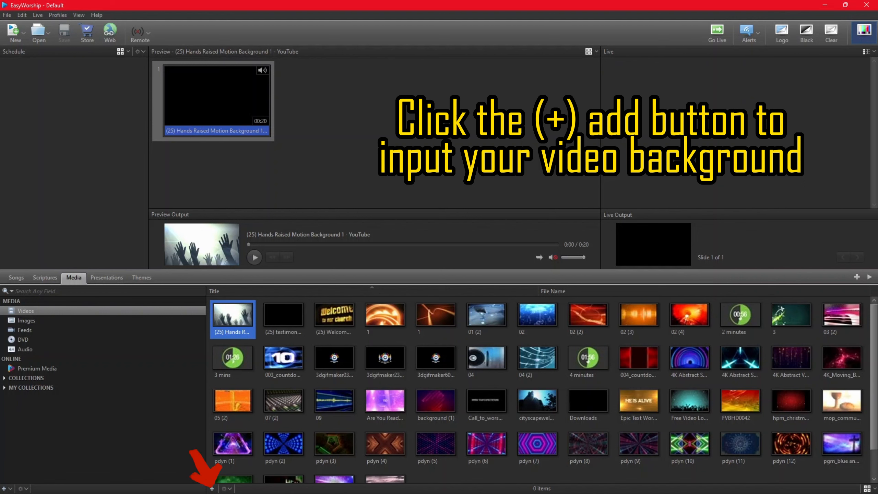
Import the video "4k Golden Bokeh Particles Flying footage" from the Desktop's easy > Videos folder into the video media library
{"action": "left_click", "coordinate": [212, 489]}
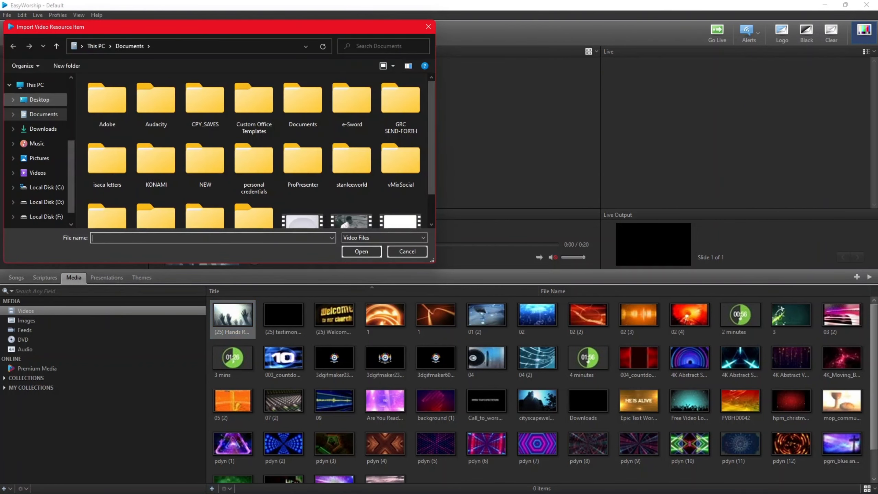
{"action": "left_click", "coordinate": [39, 99]}
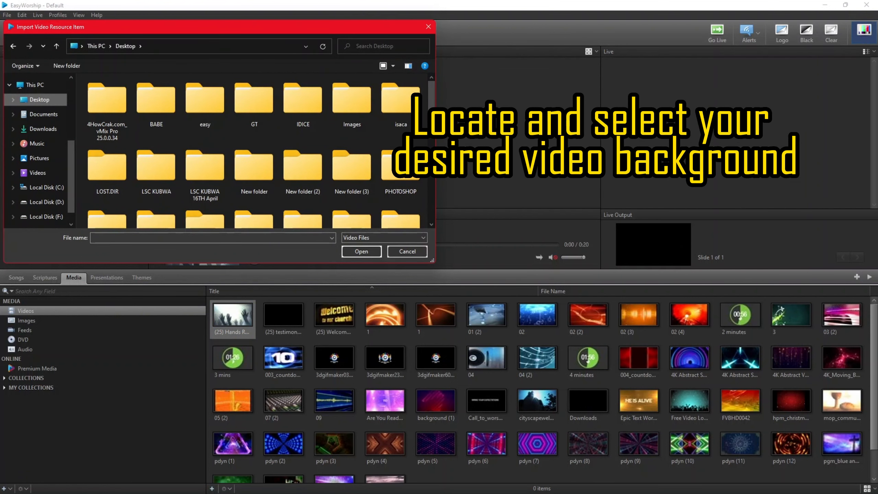
{"action": "double_click", "coordinate": [206, 119]}
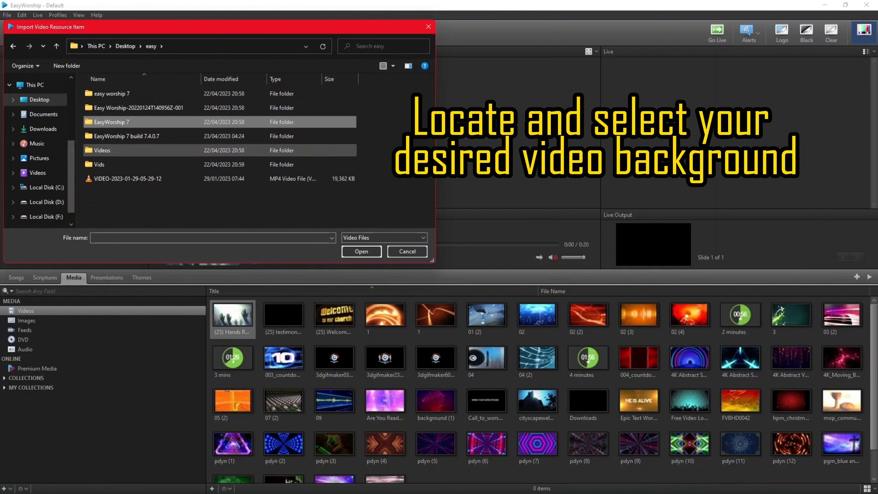
{"action": "double_click", "coordinate": [103, 150]}
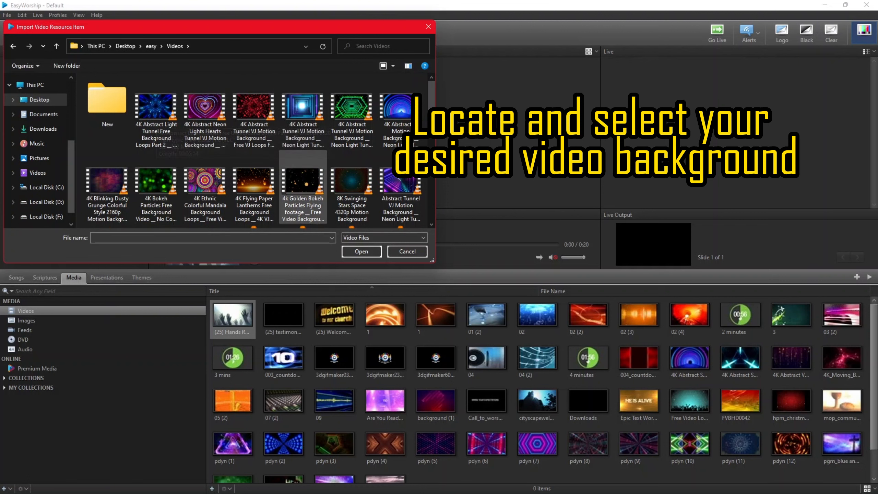
{"action": "left_click", "coordinate": [303, 187]}
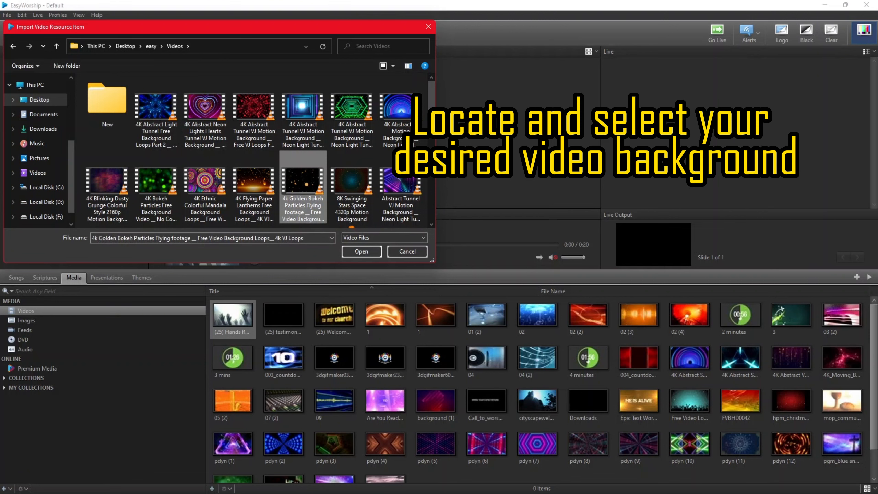
{"action": "left_click", "coordinate": [362, 251]}
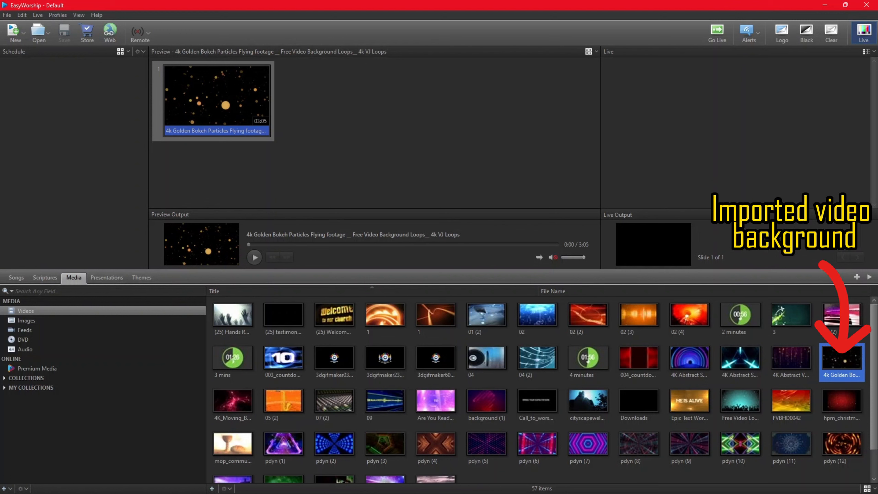
Import the CHURCH MULTIMEDIA picture from the Pictures folder into the image media library
{"action": "left_click", "coordinate": [27, 320]}
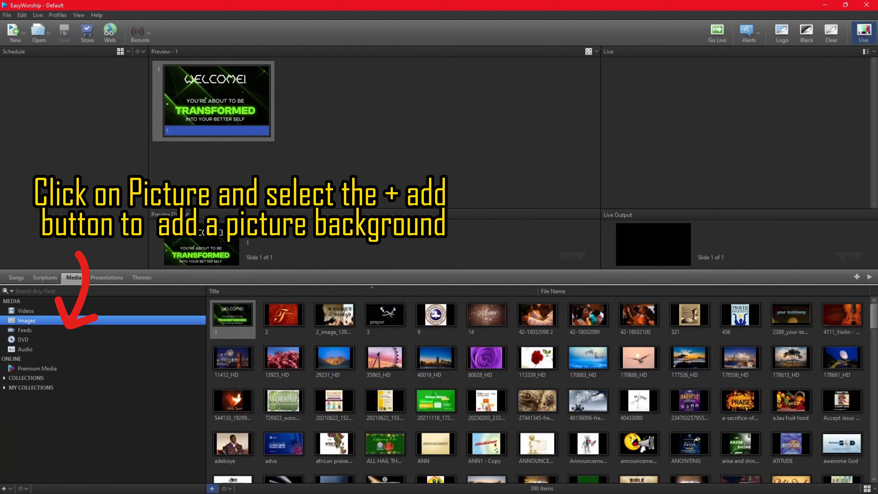
{"action": "left_click", "coordinate": [212, 489]}
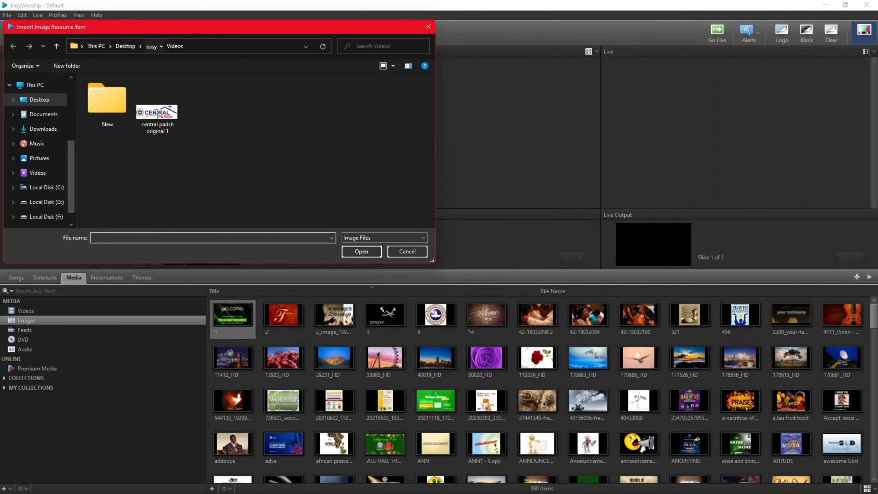
{"action": "left_click", "coordinate": [151, 46]}
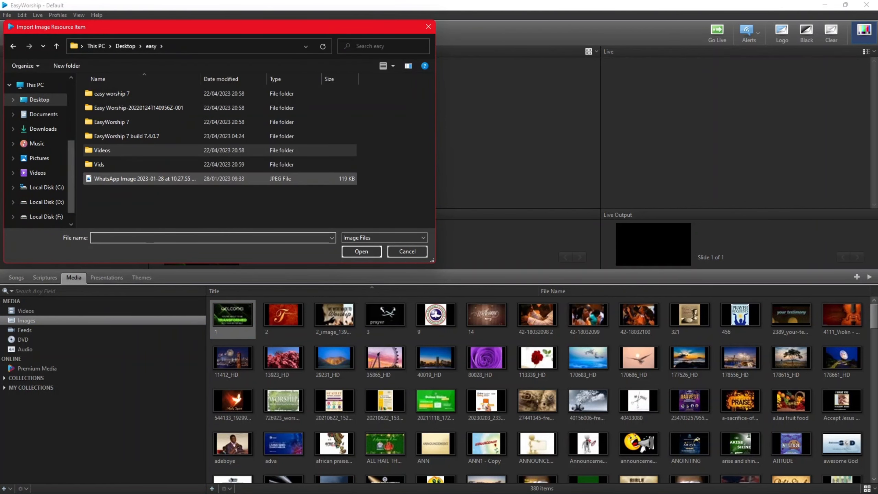
{"action": "left_click", "coordinate": [149, 178]}
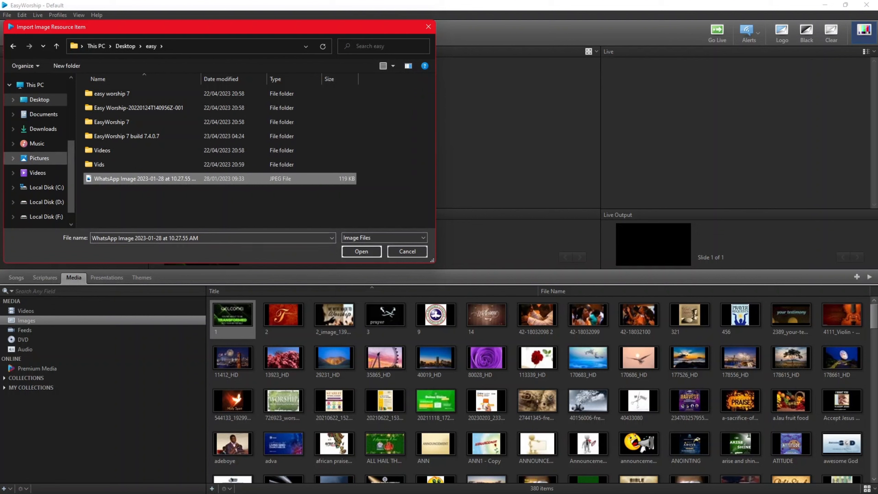
{"action": "left_click", "coordinate": [39, 158]}
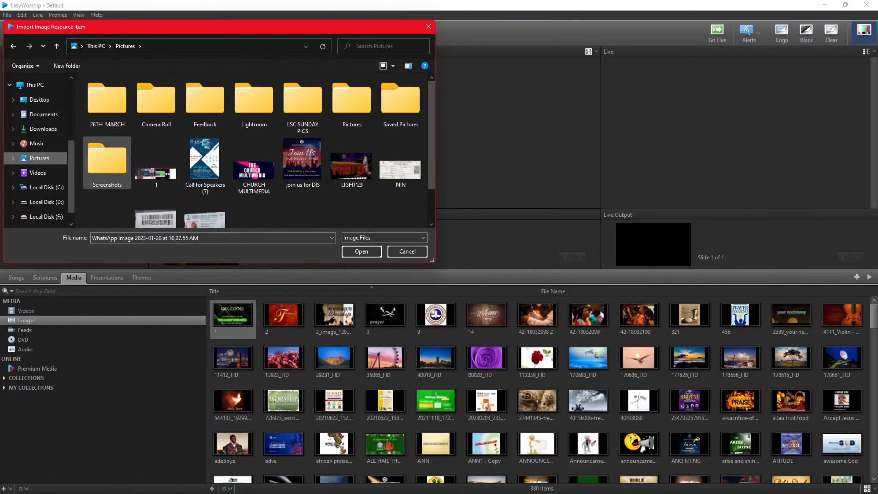
{"action": "left_click", "coordinate": [254, 169]}
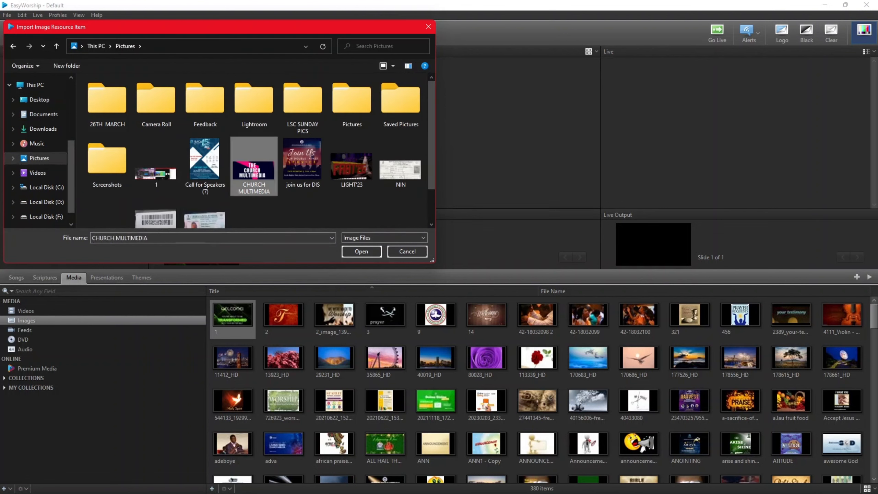
{"action": "left_click", "coordinate": [361, 251]}
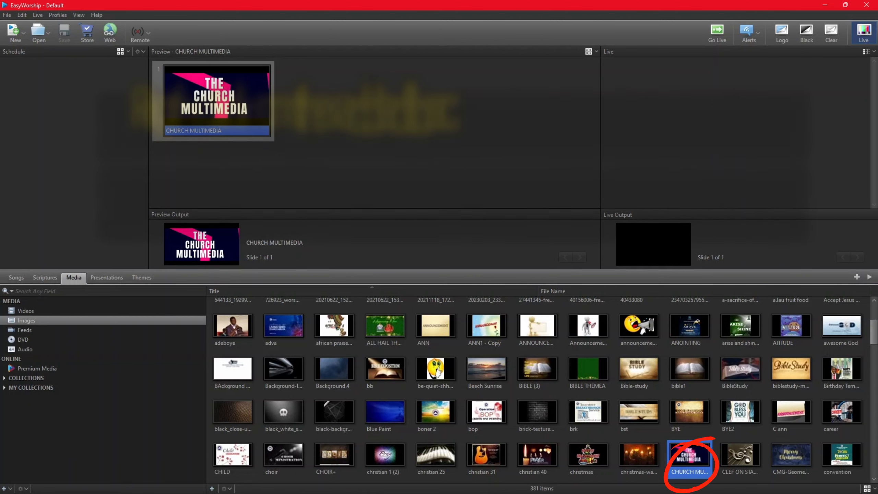
Copy the imported CHURCH MULTIMEDIA image to the song themes
{"action": "right_click", "coordinate": [689, 453]}
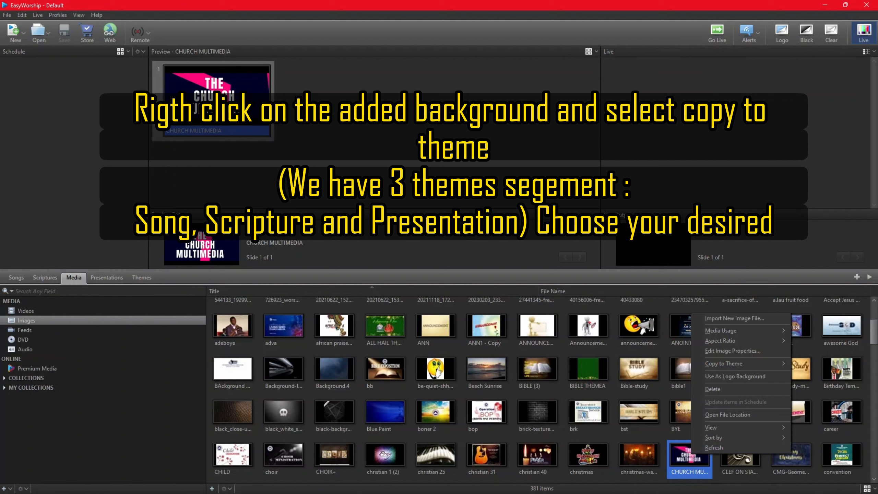
{"action": "mouse_move", "coordinate": [726, 363]}
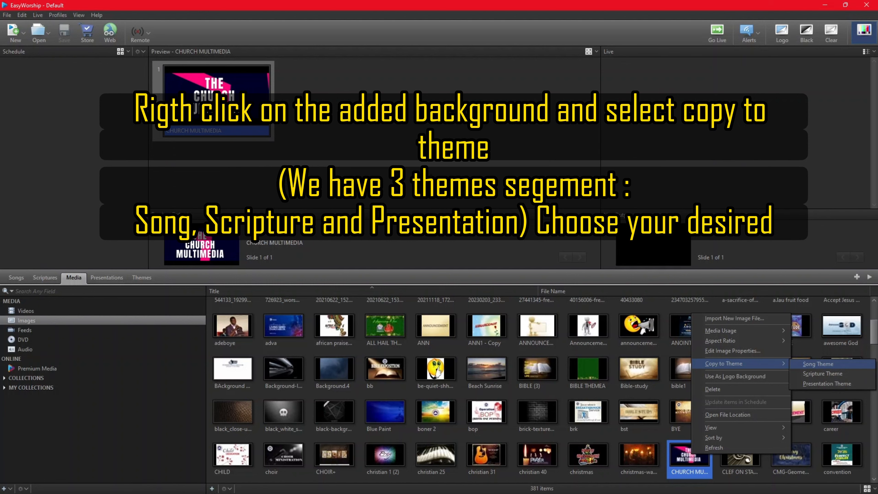
{"action": "left_click", "coordinate": [808, 365]}
{"action": "left_click", "coordinate": [806, 366]}
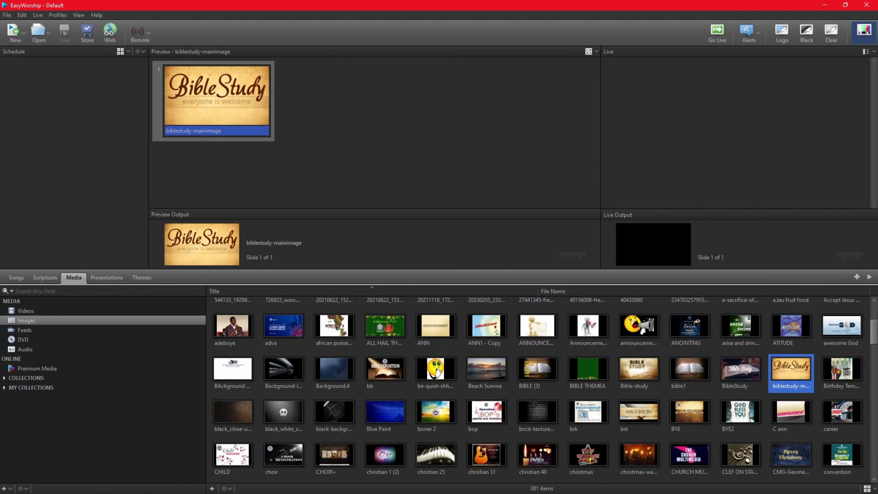
Copy the imported 4k Golden Bokeh video in the video library to the scripture themes
{"action": "left_click", "coordinate": [26, 311]}
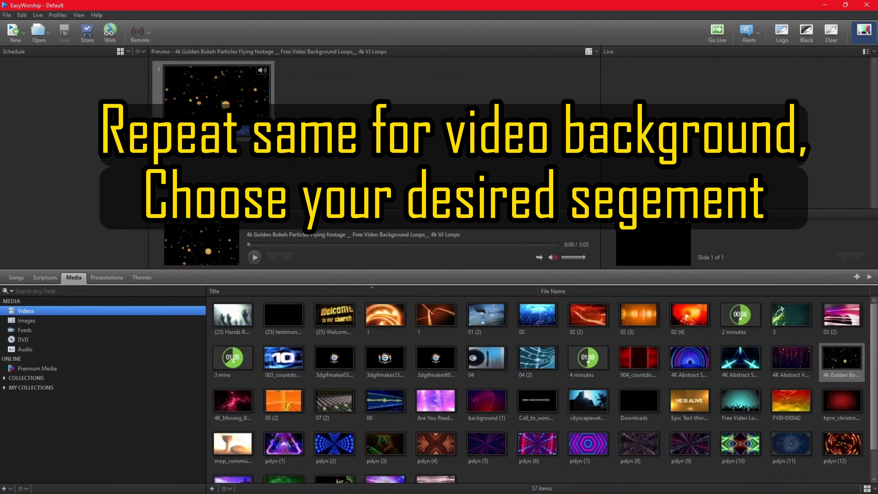
{"action": "right_click", "coordinate": [842, 360]}
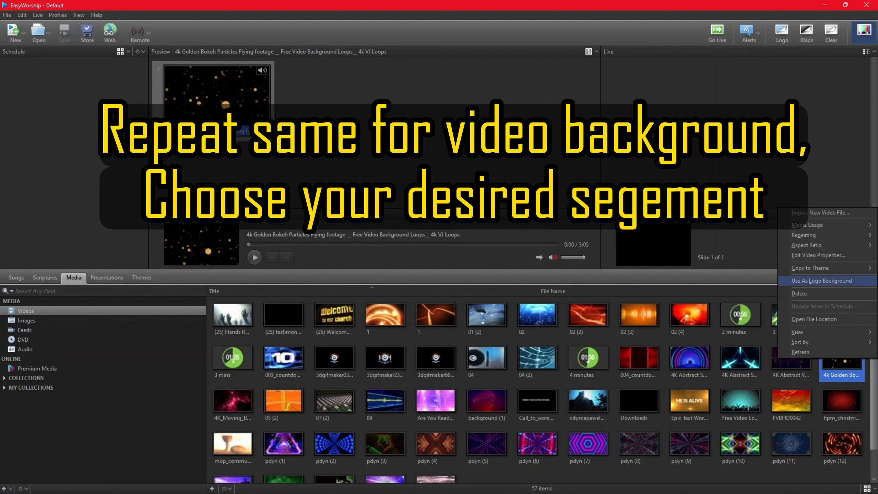
{"action": "mouse_move", "coordinate": [823, 268]}
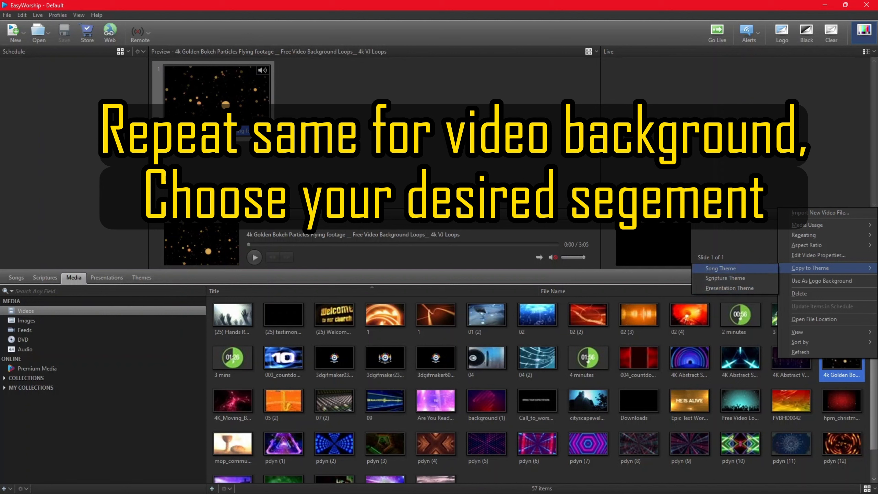
{"action": "left_click", "coordinate": [725, 278]}
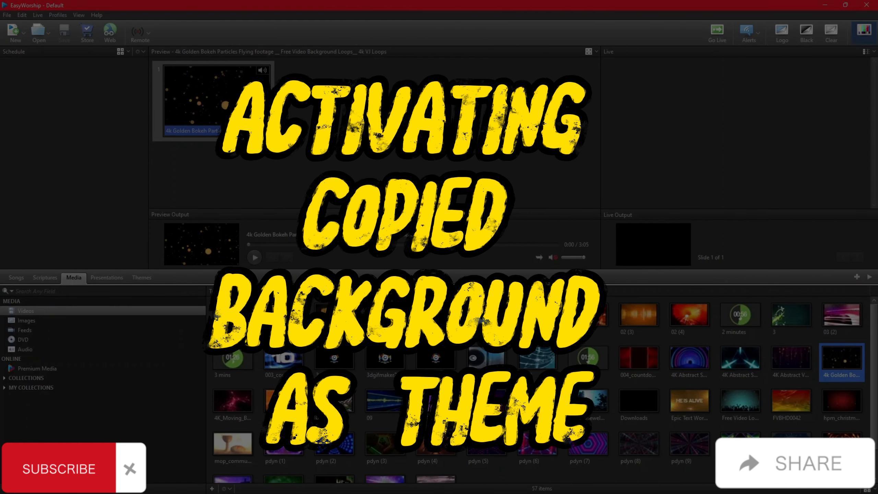
Set the CHURCH MULTIMEDIA theme as the default song theme
{"action": "left_click", "coordinate": [142, 277]}
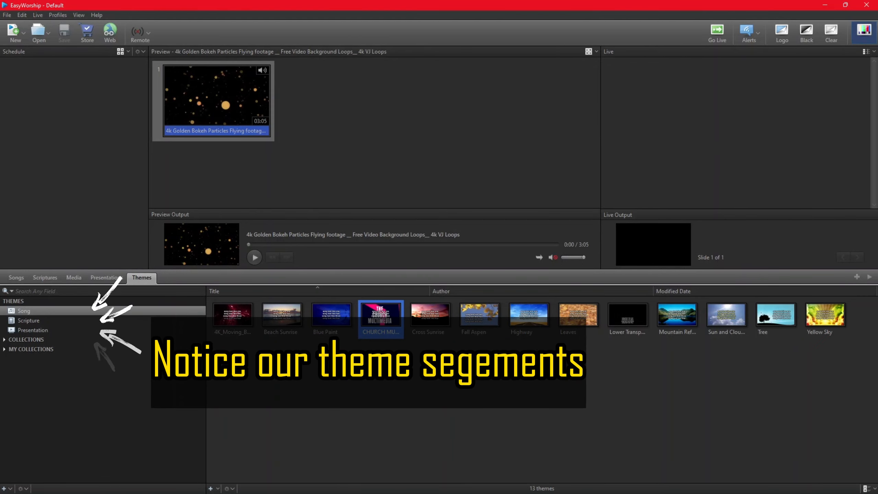
{"action": "right_click", "coordinate": [376, 326]}
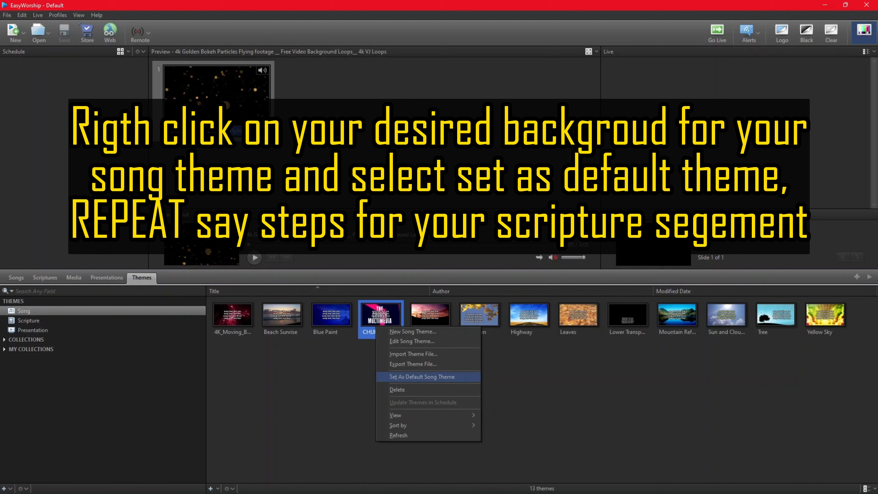
{"action": "left_click", "coordinate": [422, 377]}
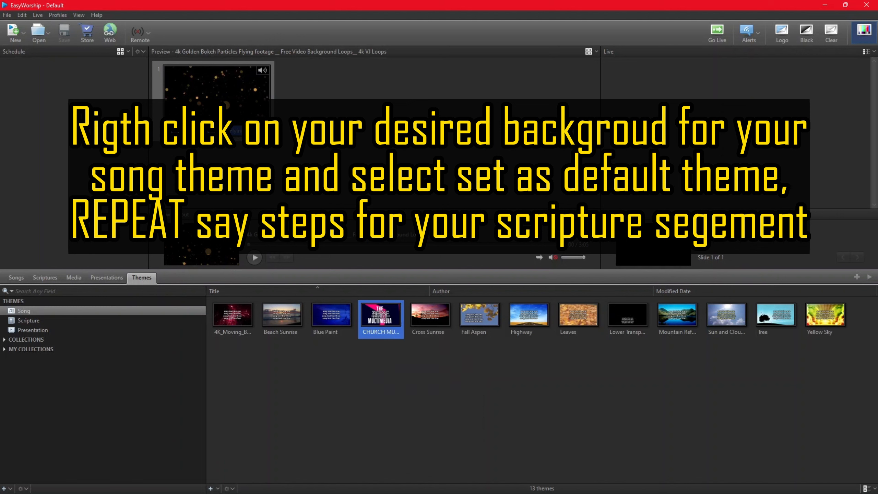
Set the 4k Golden Bokeh theme as the default scripture theme
{"action": "left_click", "coordinate": [28, 321]}
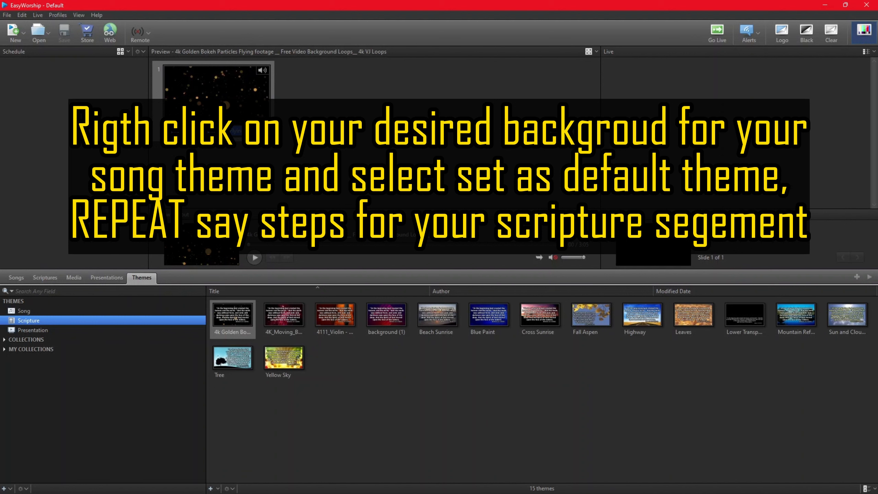
{"action": "right_click", "coordinate": [219, 330]}
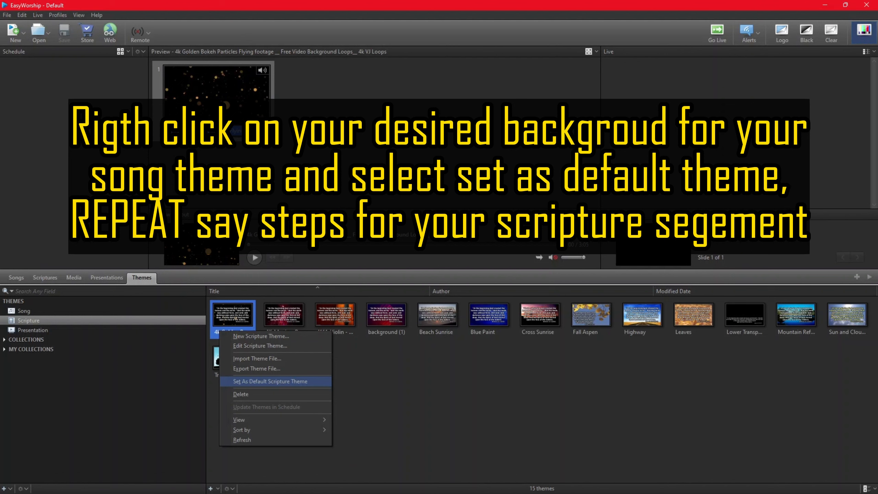
{"action": "left_click", "coordinate": [270, 381]}
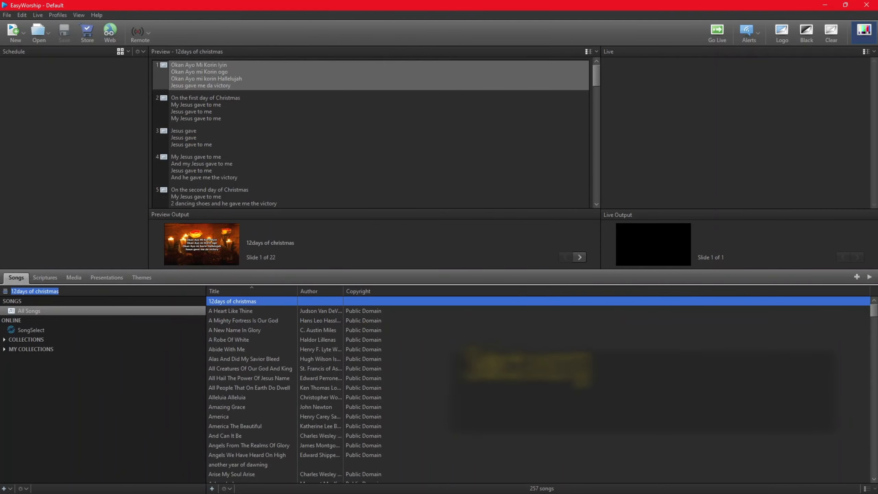
Send the songs "Alas And Did My Savior Bleed" and "Abide With Me" live, and toggle the latter's live text off and on
{"action": "double_click", "coordinate": [244, 360]}
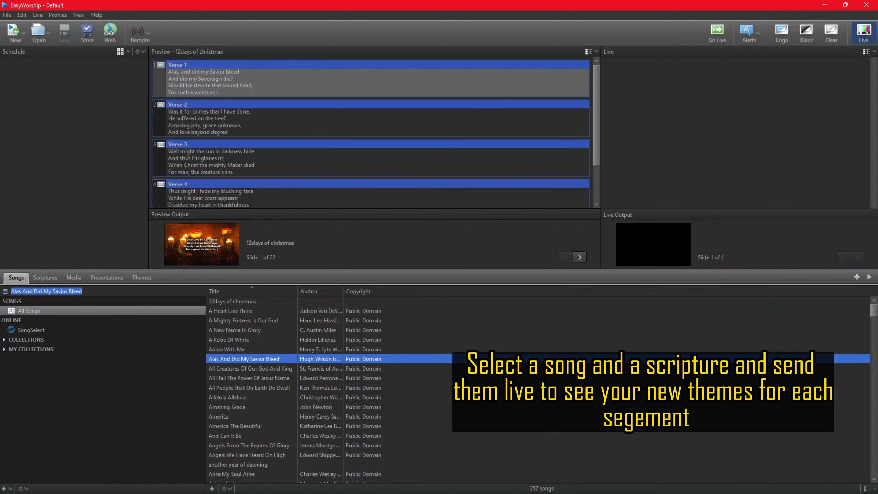
{"action": "left_click", "coordinate": [239, 349]}
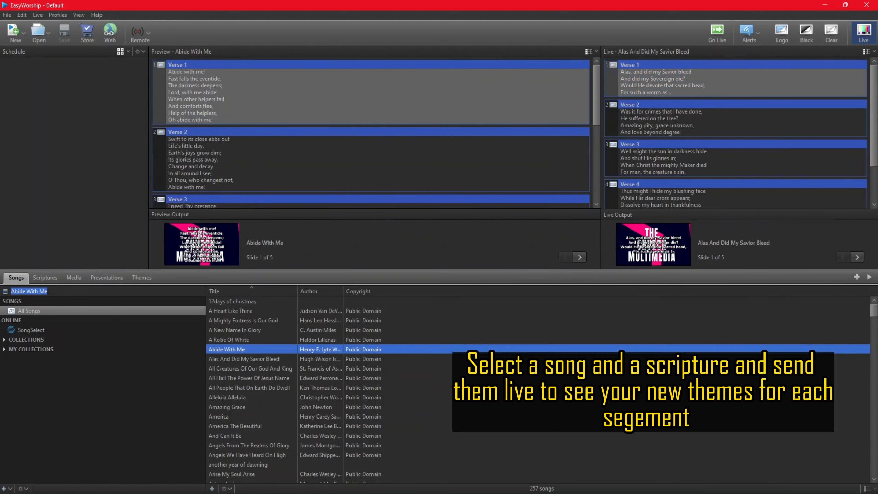
{"action": "double_click", "coordinate": [239, 349]}
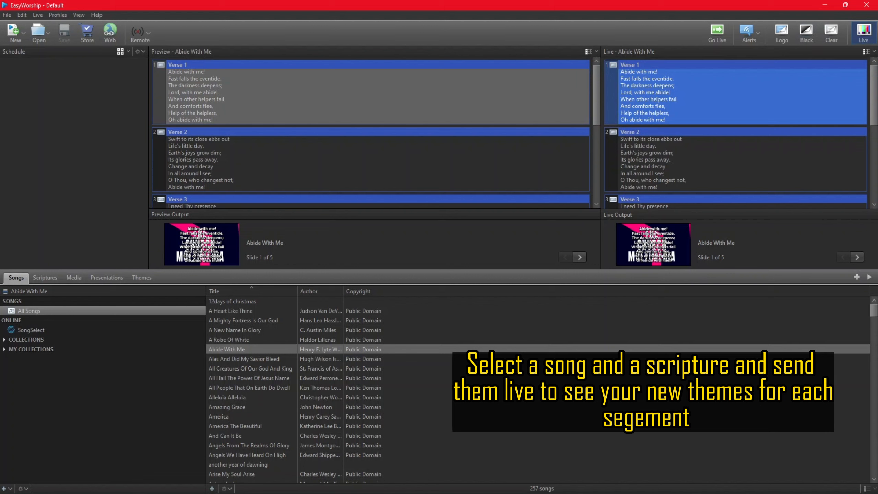
{"action": "key", "text": "c"}
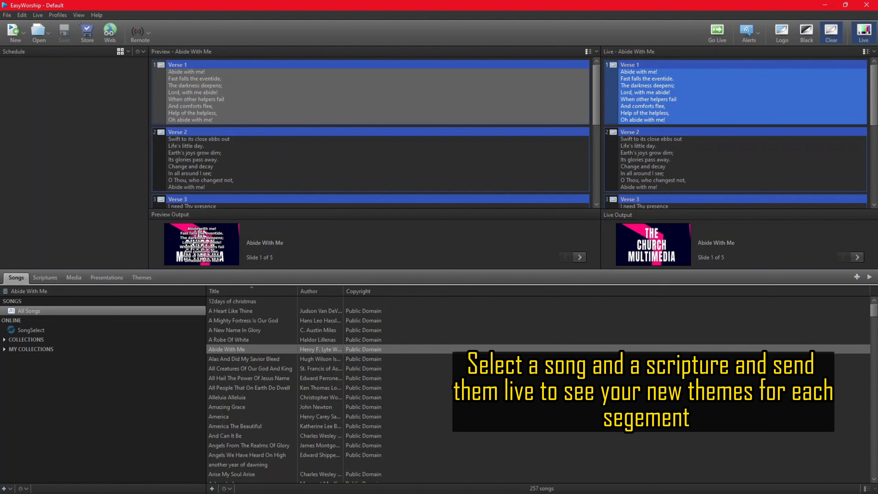
{"action": "key", "text": "c"}
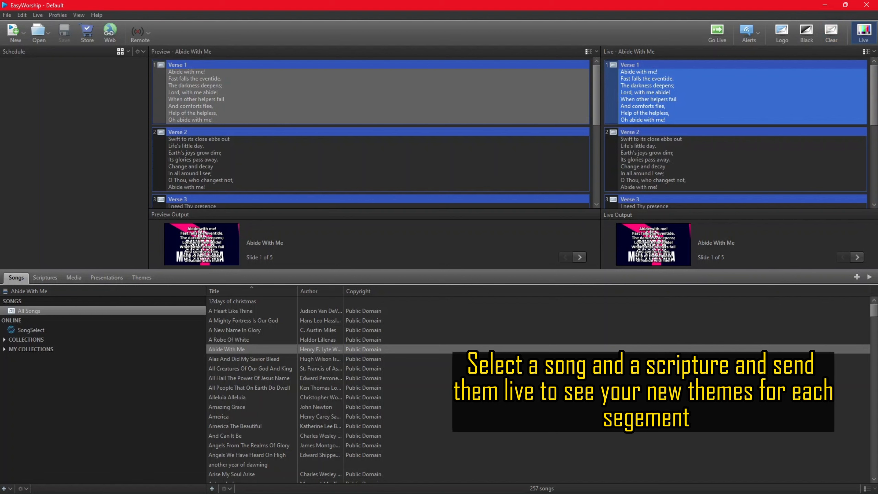
Send the scripture Genesis 1:6 (KJV) live and toggle its live text off and on
{"action": "left_click", "coordinate": [45, 278]}
{"action": "double_click", "coordinate": [346, 349]}
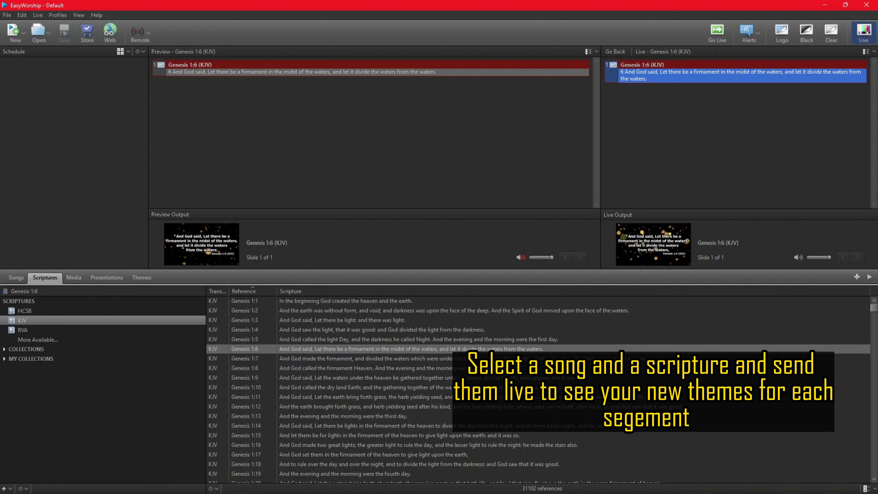
{"action": "key", "text": "c"}
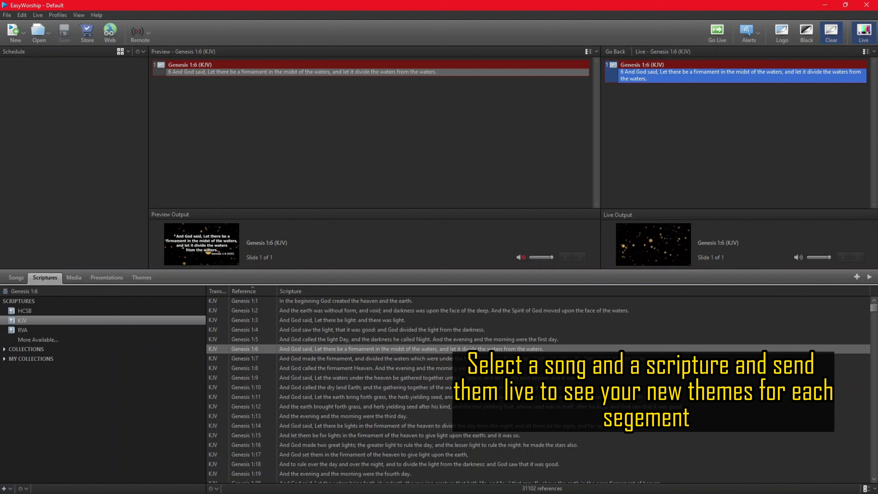
{"action": "key", "text": "c"}
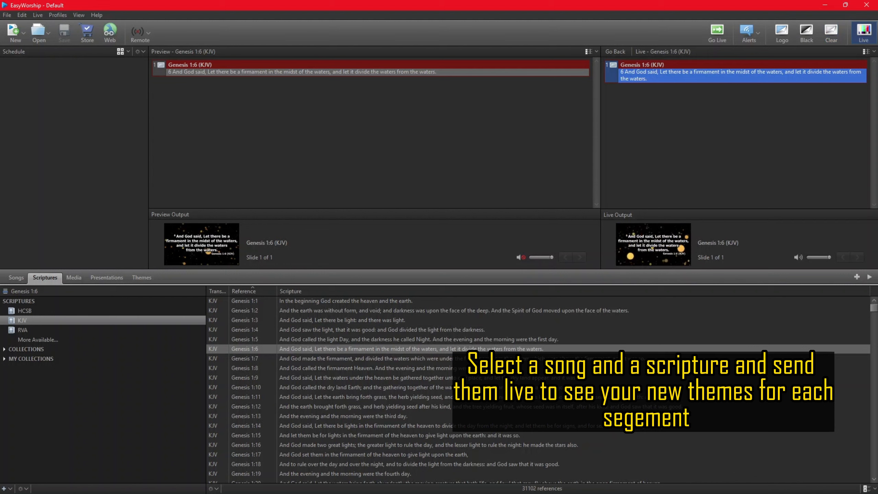